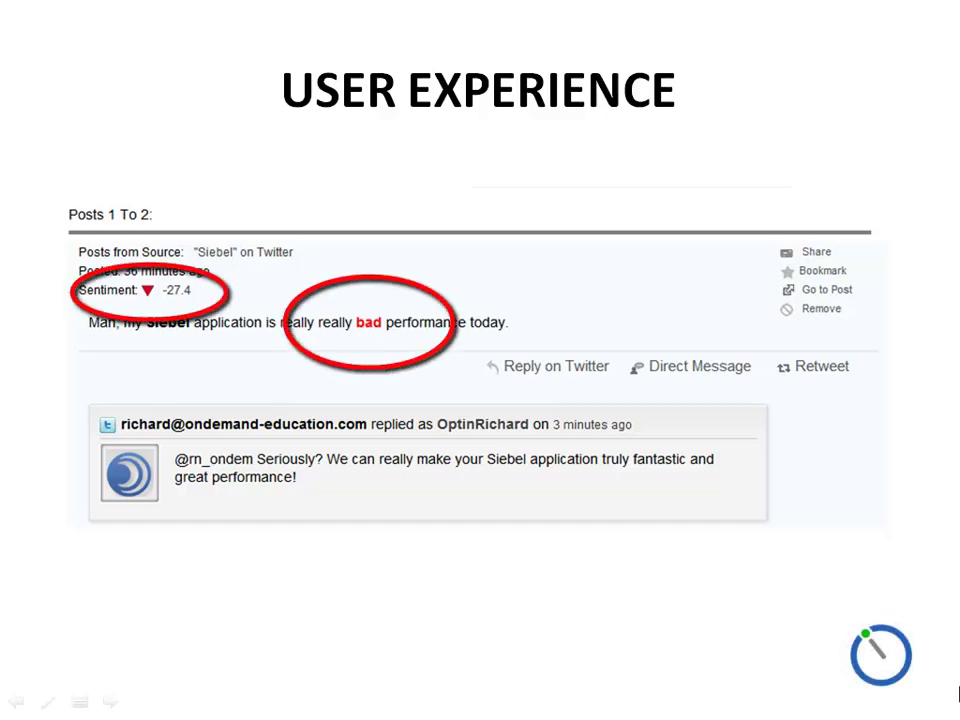
Advance the slideshow from the User Experience slide to the Administrator sentiment-keywords slide
key("Right")
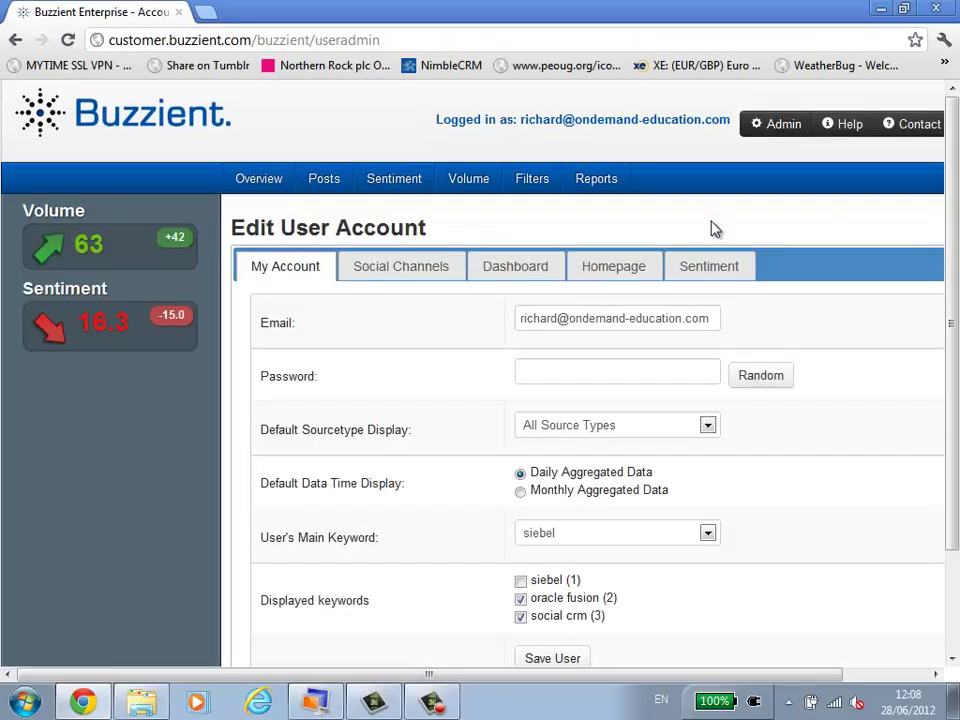
Show the account's Sentiment keyword tables and expand the Brand list for a new keyword
left_click(711, 268)
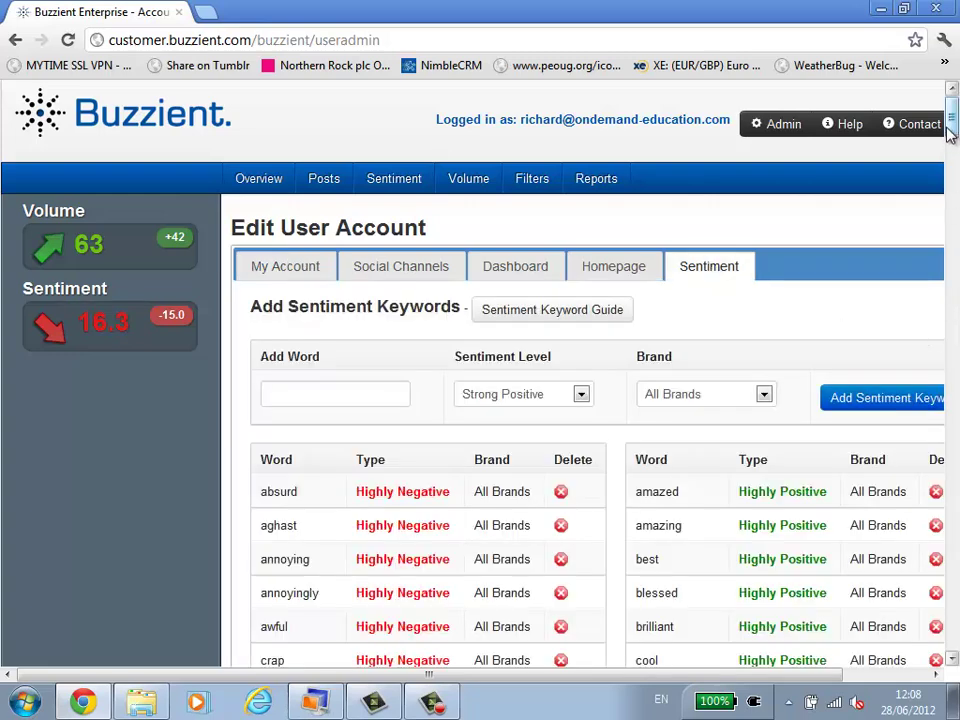
left_click_drag(952, 118, 952, 148)
scroll(900, 477, "up", 3)
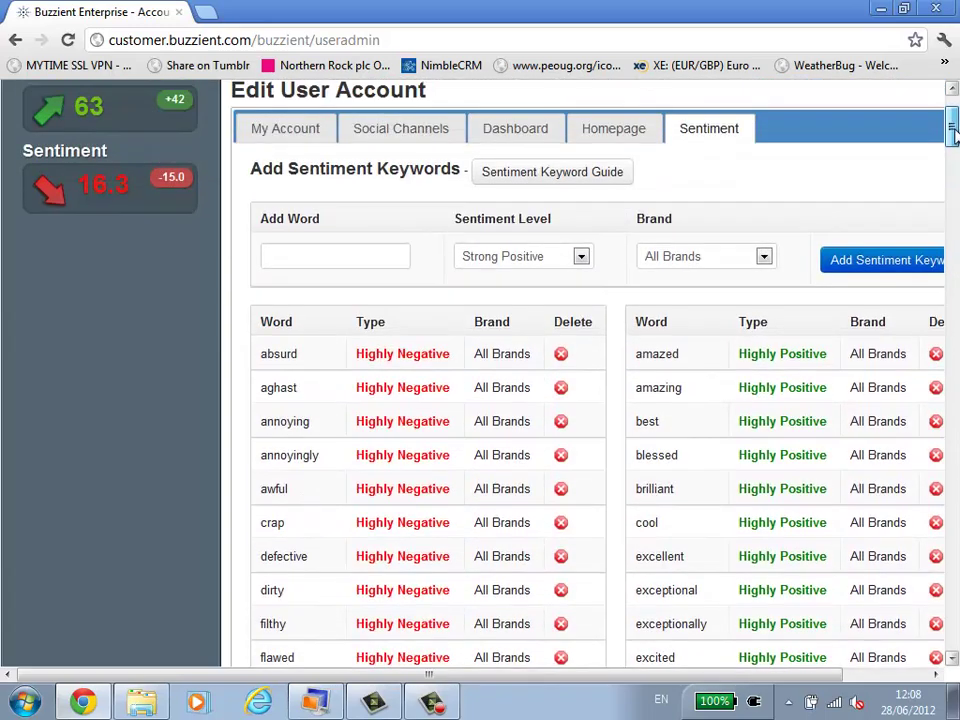
left_click_drag(808, 677, 933, 678)
left_click(667, 257)
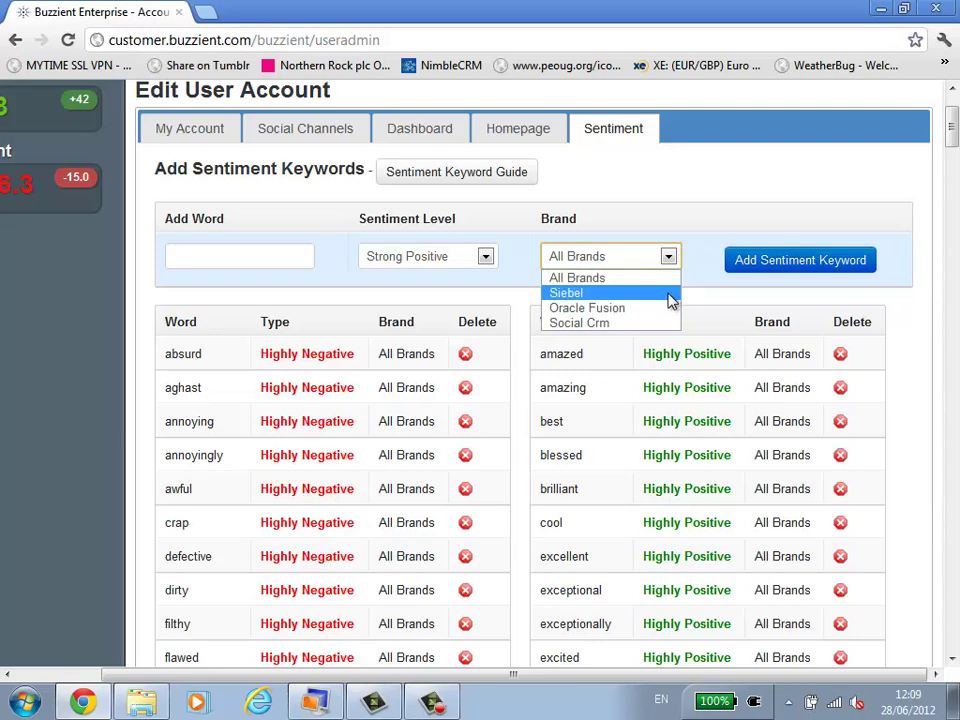
Pick Siebel as the keyword's brand, then open Buzzient Sentiment Warning in the workflow designer
left_click(668, 293)
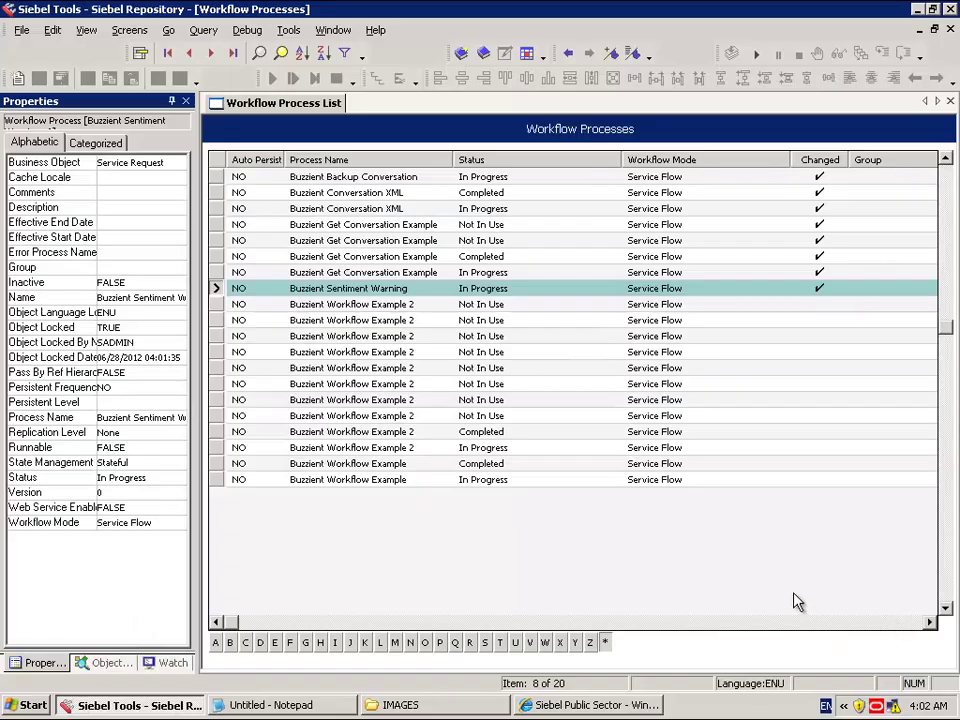
right_click(218, 292)
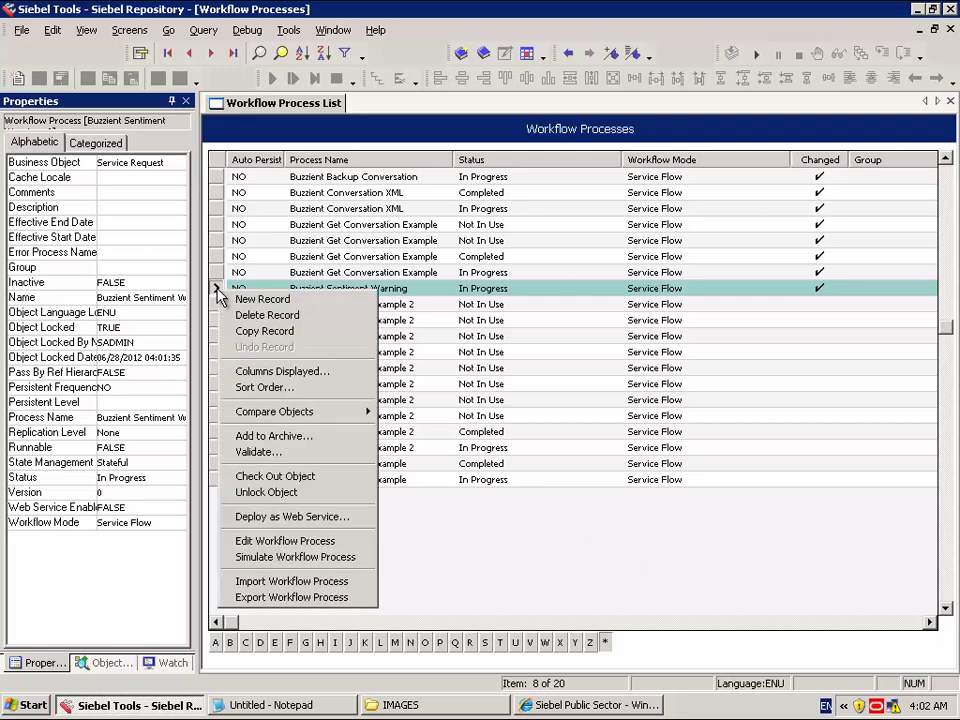
left_click(307, 541)
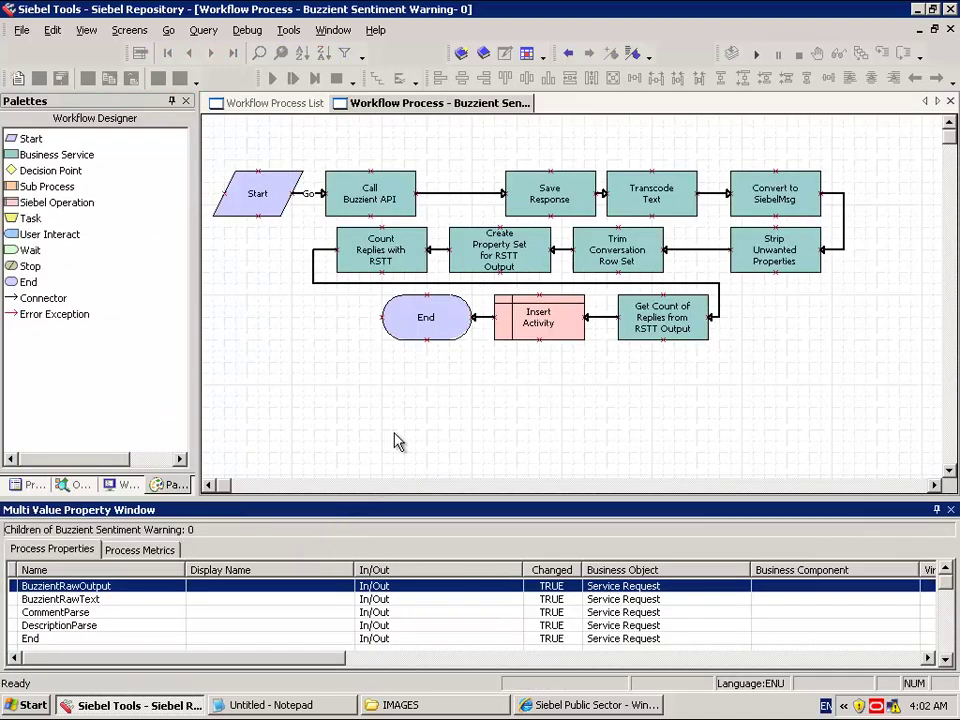
Review Trim Conversation Row Set's output arguments, selecting the RS.post.sentiment row
left_click(595, 246)
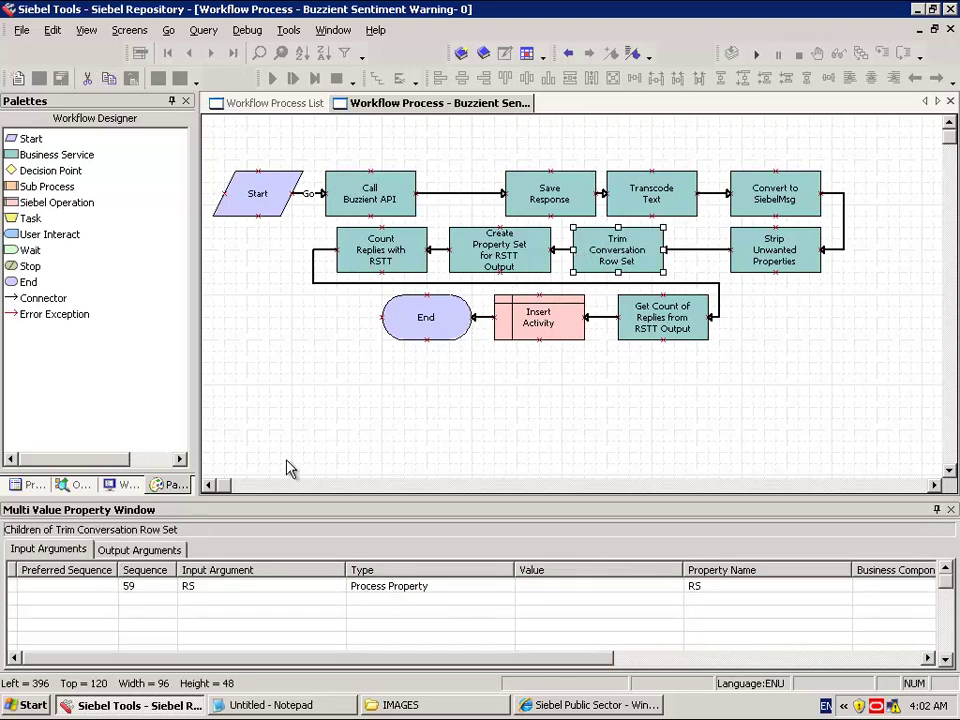
left_click(160, 552)
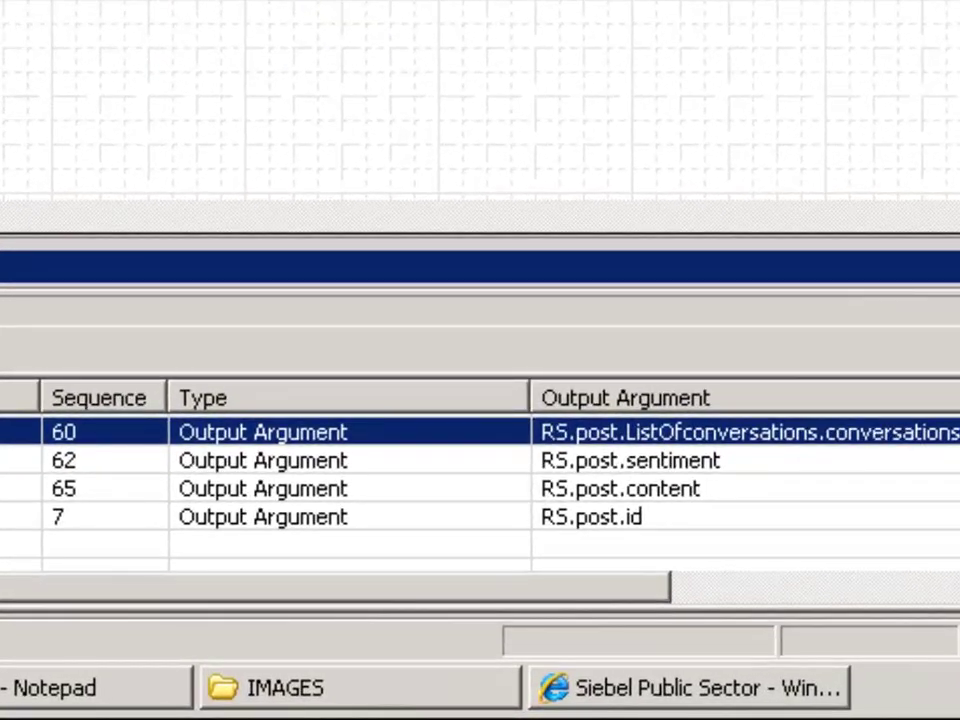
left_click(100, 460)
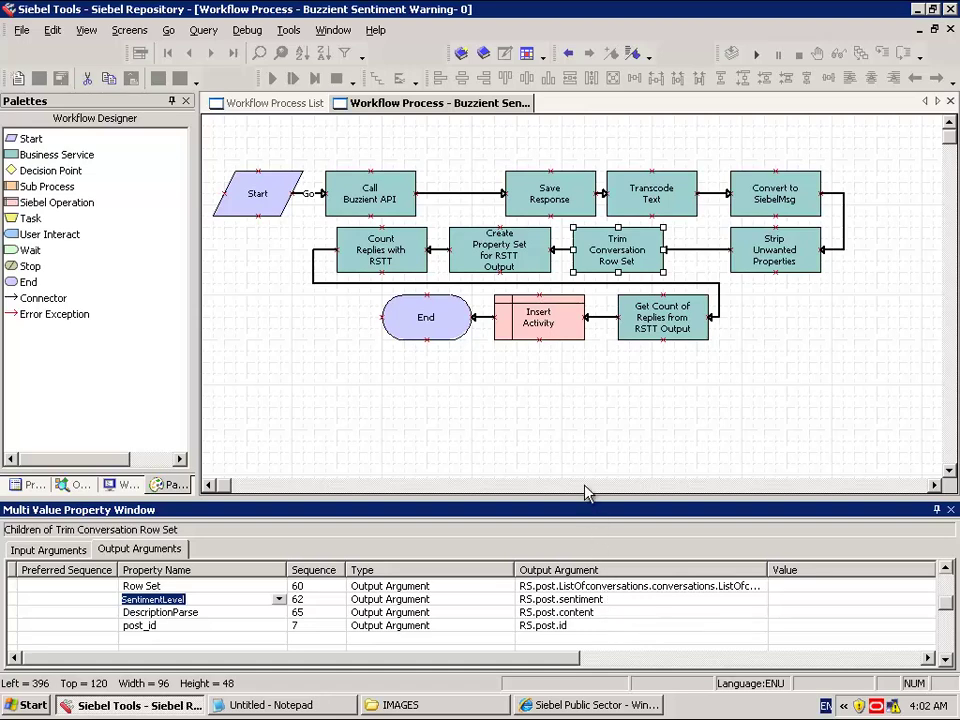
Inspect Insert Activity's field inputs, widening Value to read Description and highlighting Priority 1-ASAP
left_click(543, 336)
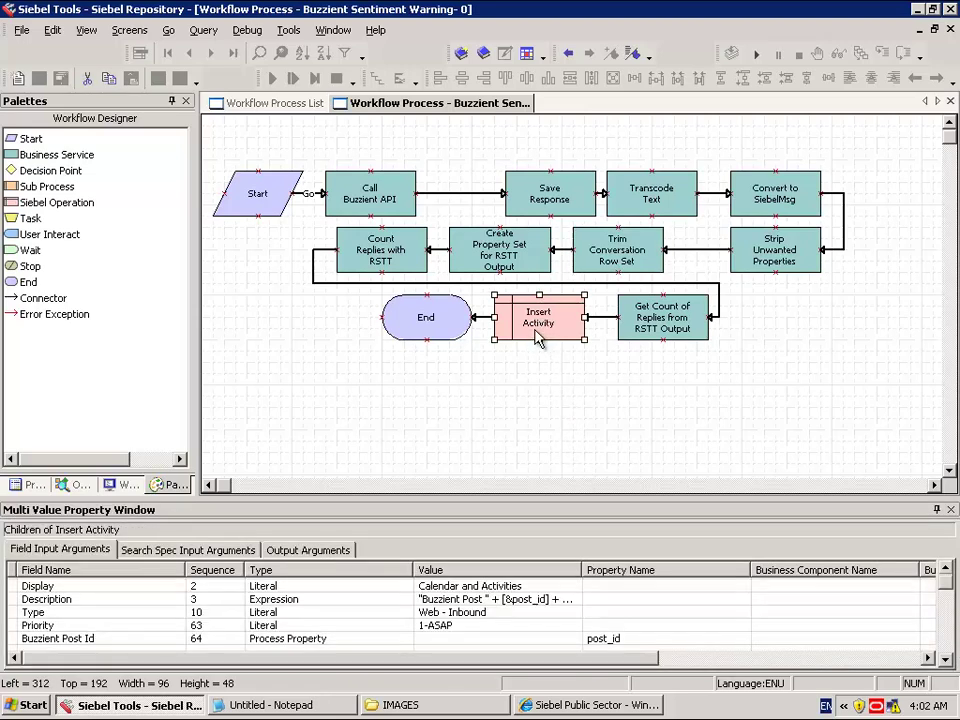
left_click_drag(581, 569, 843, 570)
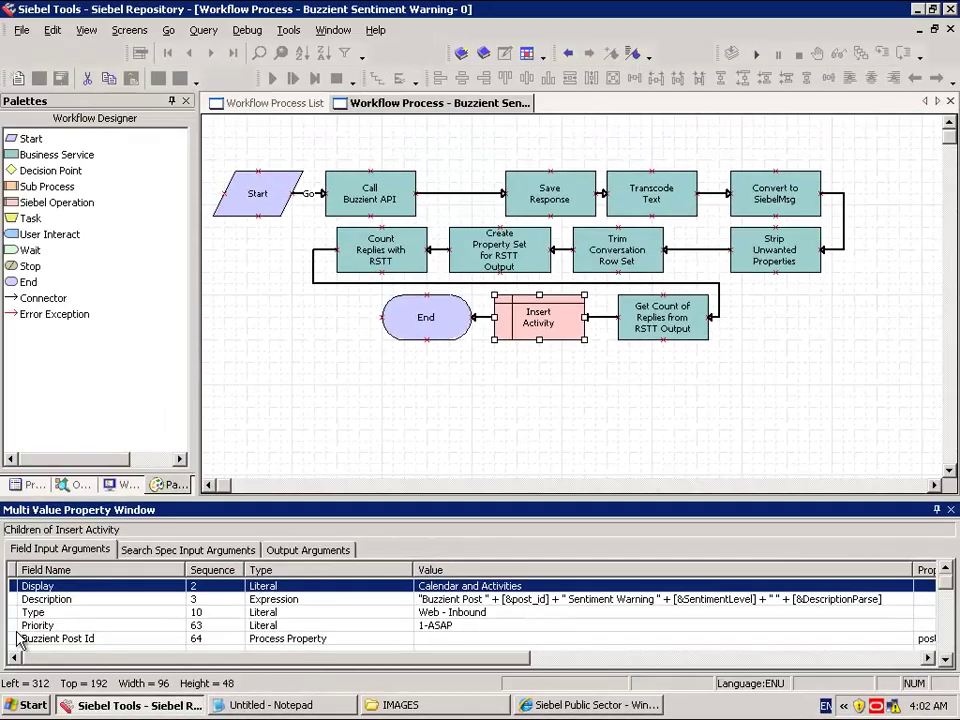
left_click(20, 627)
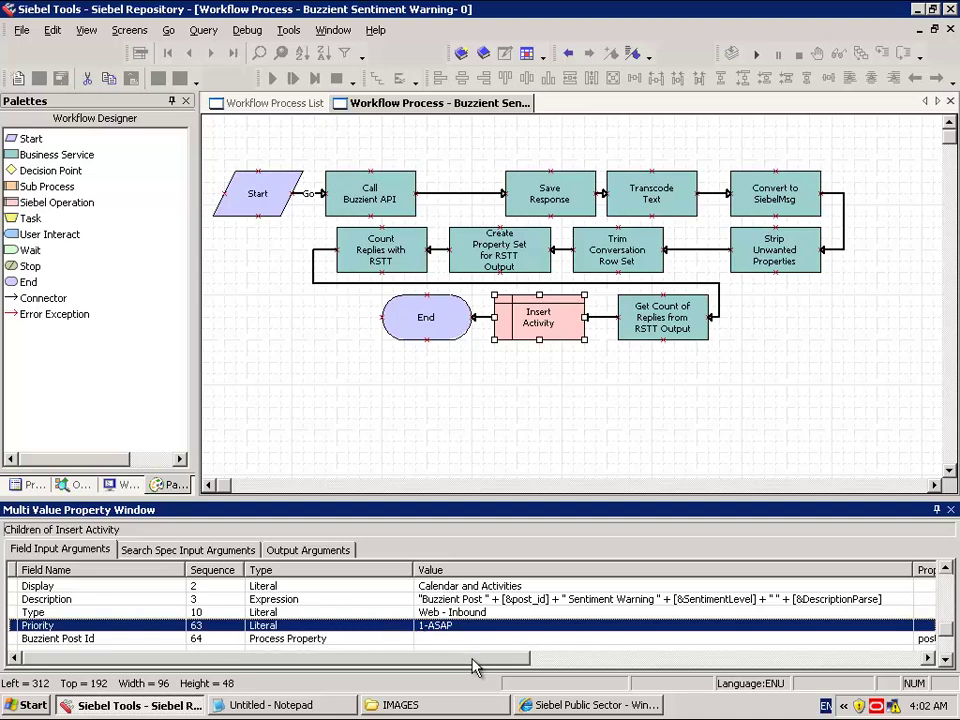
left_click_drag(480, 660, 405, 678)
left_click(240, 162)
Launch a simulation of the workflow and widen the Watch panel
right_click(240, 160)
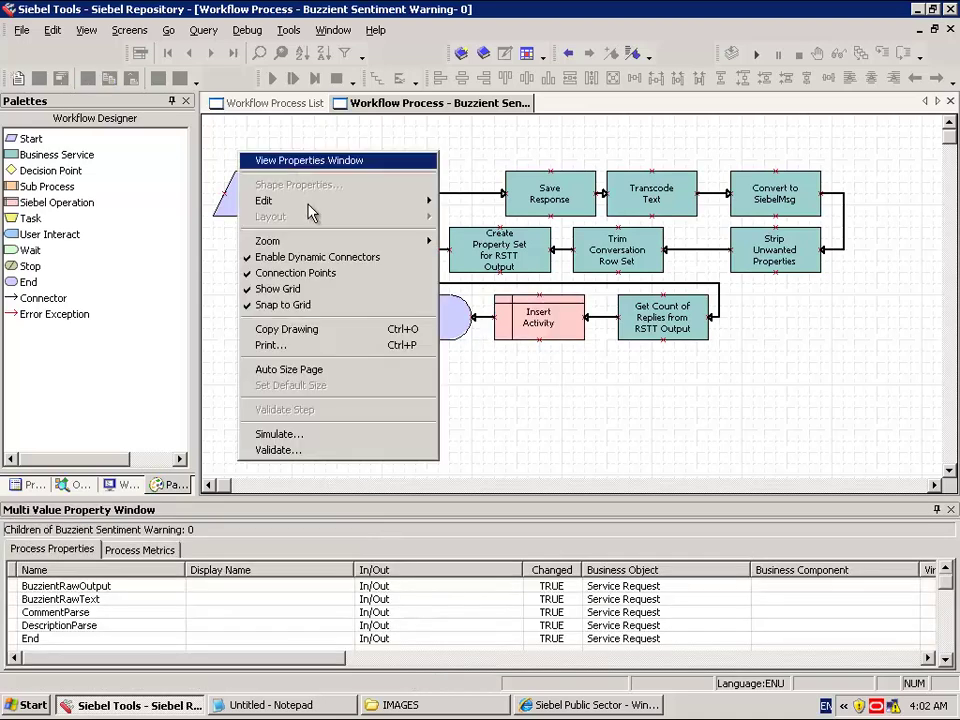
left_click(306, 434)
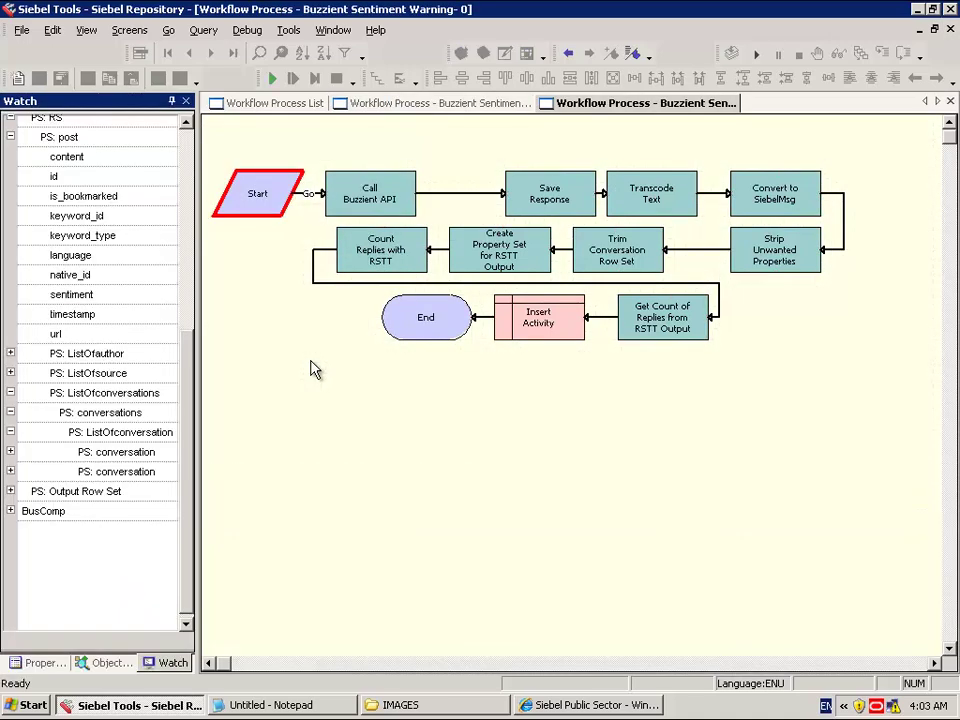
left_click(272, 78)
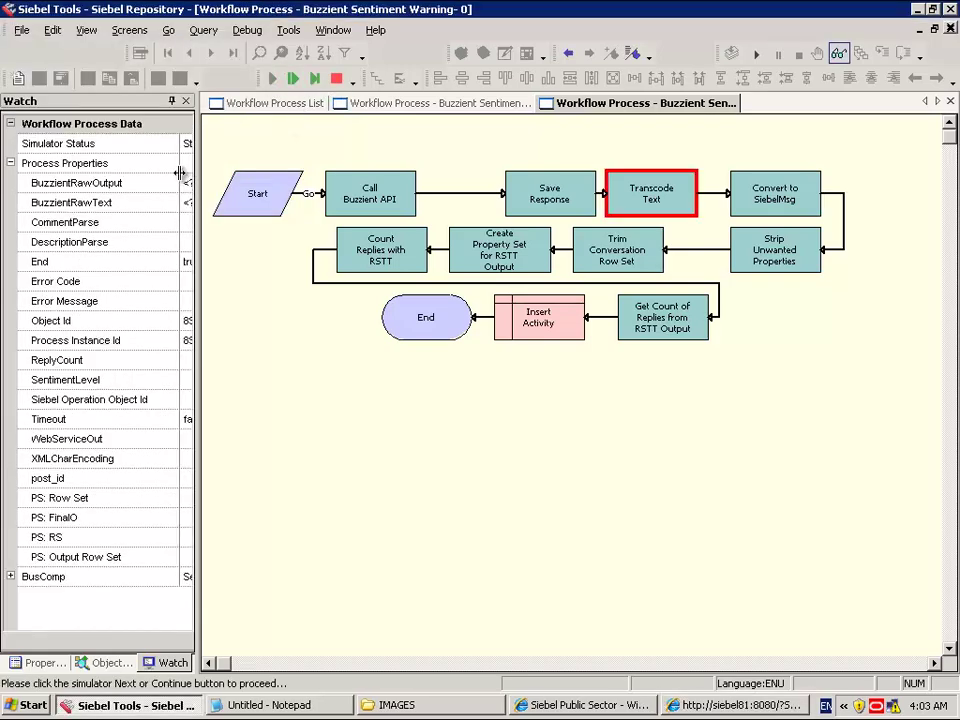
left_click_drag(180, 173, 101, 178)
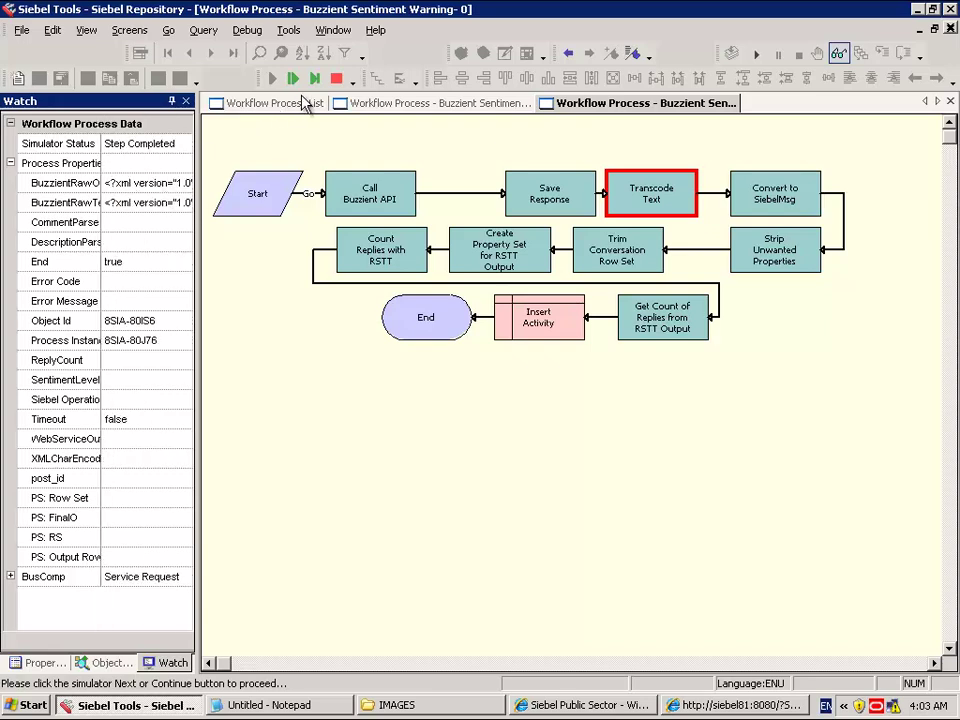
Step the simulation to Create Property Set for RSTT Output, with SentimentLevel at -27.3823
left_click(292, 79)
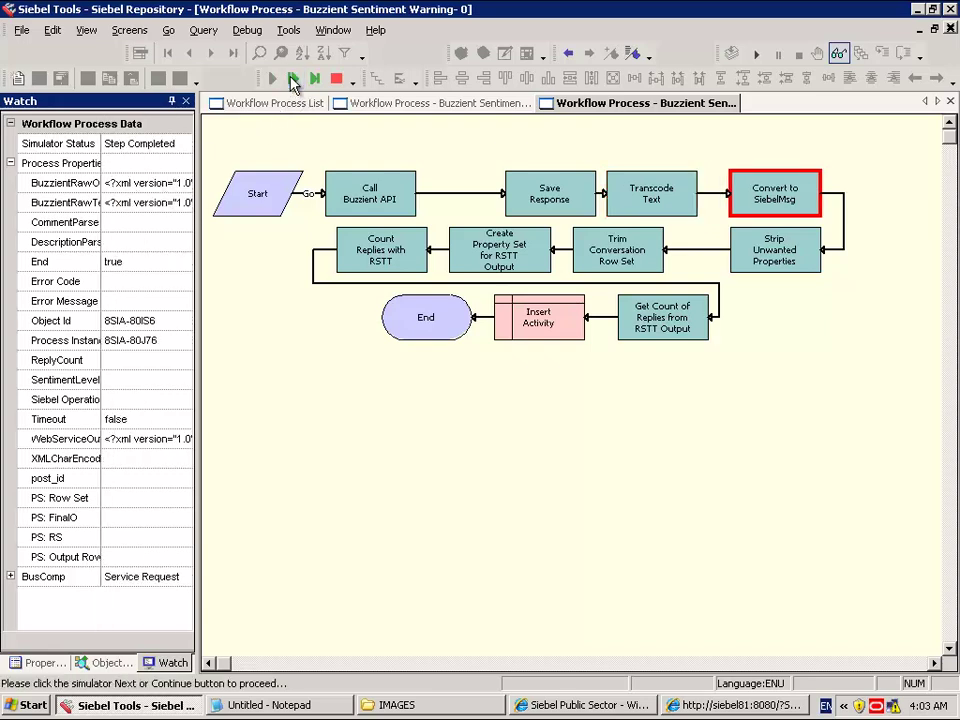
left_click(294, 80)
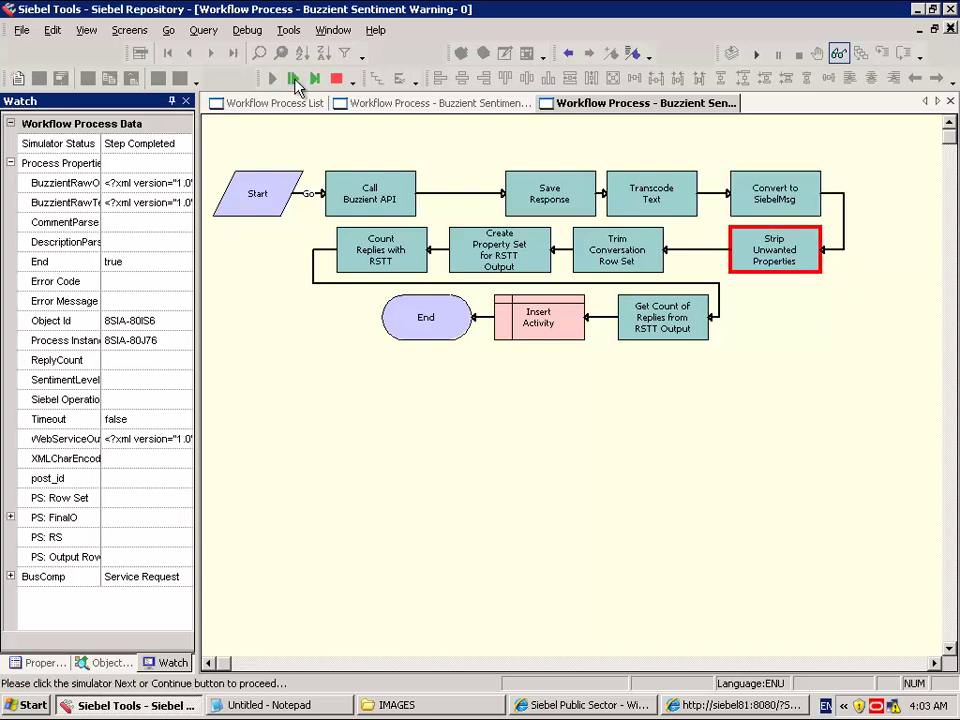
left_click(294, 80)
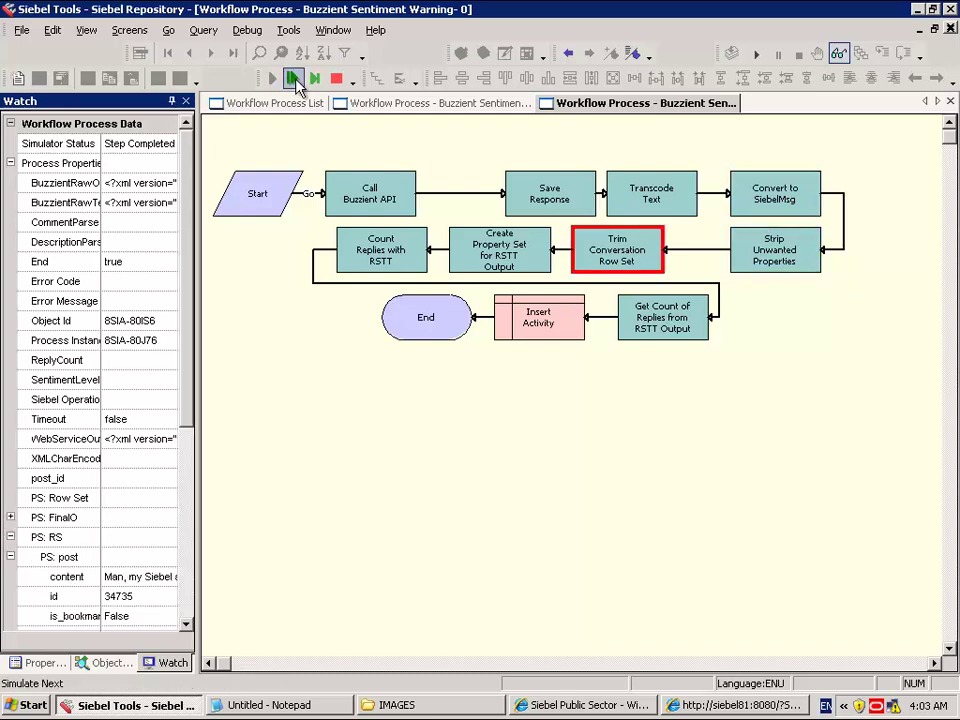
left_click(294, 80)
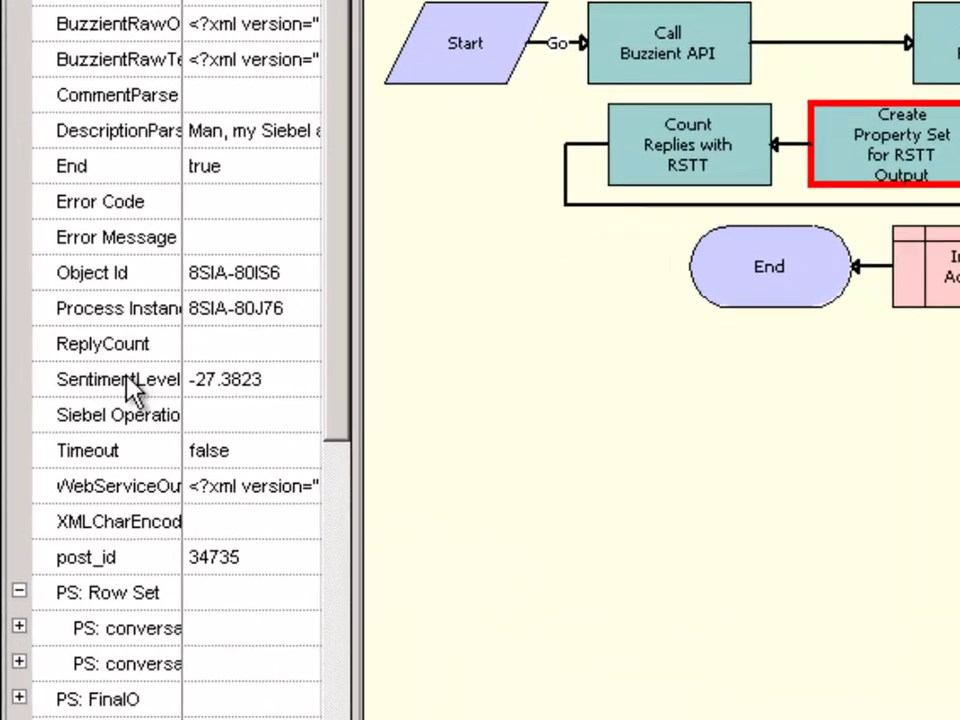
Inspect the SentimentLevel value -27.3823 and the full DescriptionParse post text
left_click(133, 390)
left_click(278, 377)
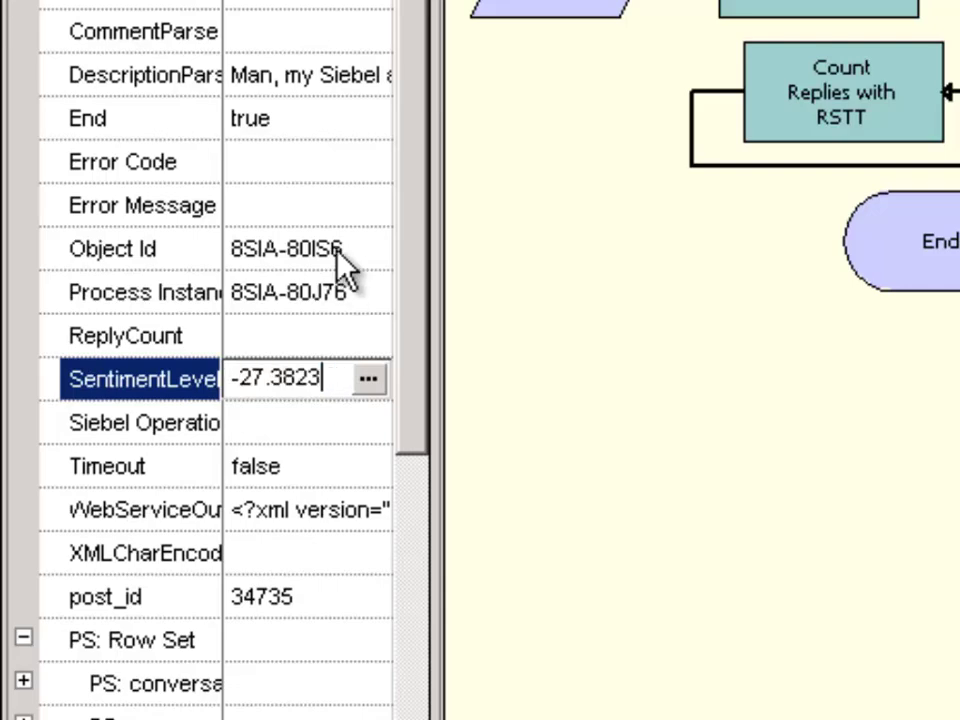
left_click(300, 74)
left_click_drag(436, 103, 583, 94)
left_click(518, 75)
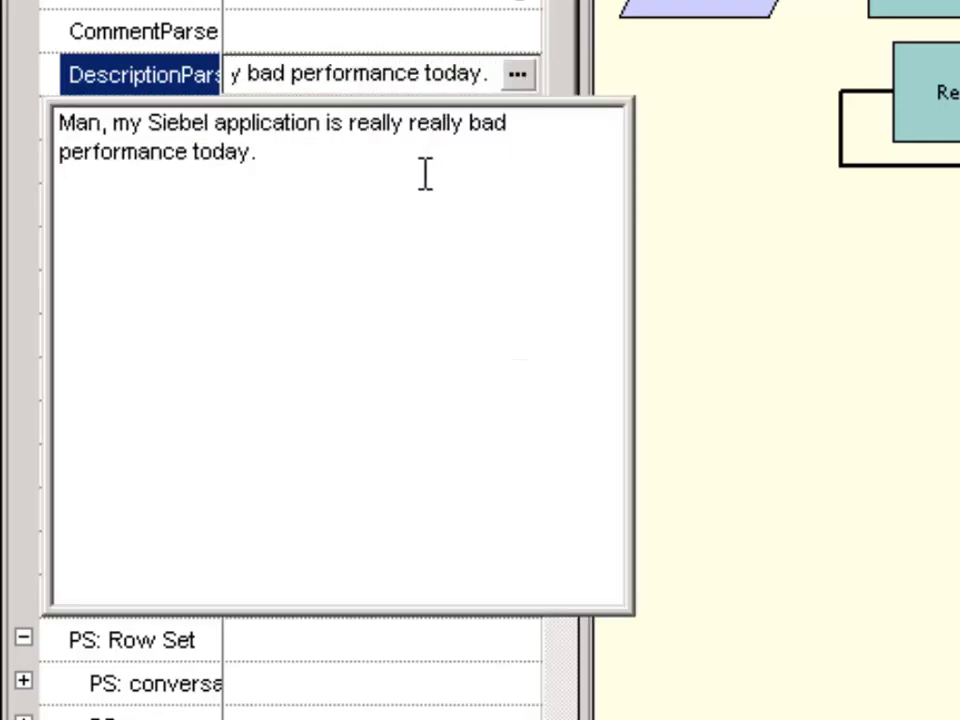
left_click(135, 33)
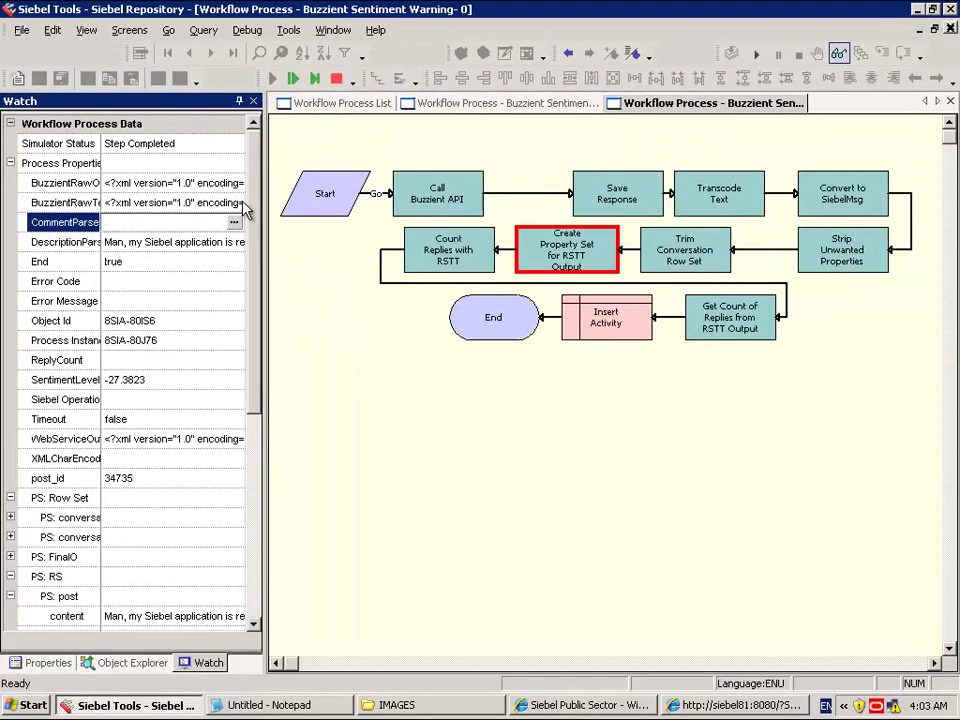
Narrow the Watch panel and step the simulation through to its successful end
left_click_drag(265, 211, 204, 216)
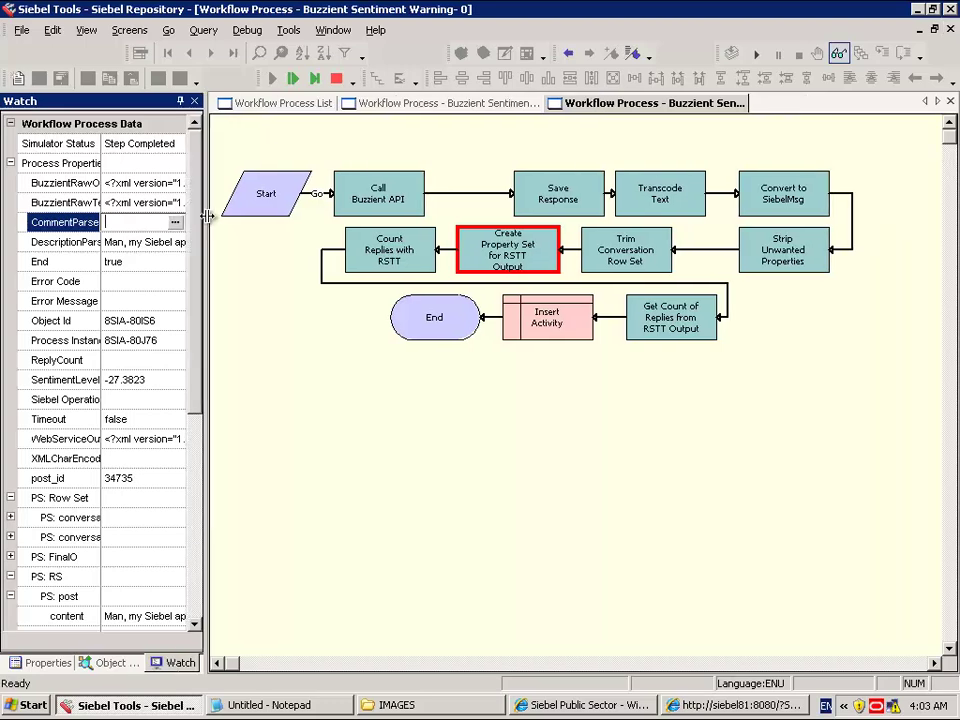
left_click(293, 79)
left_click(294, 79)
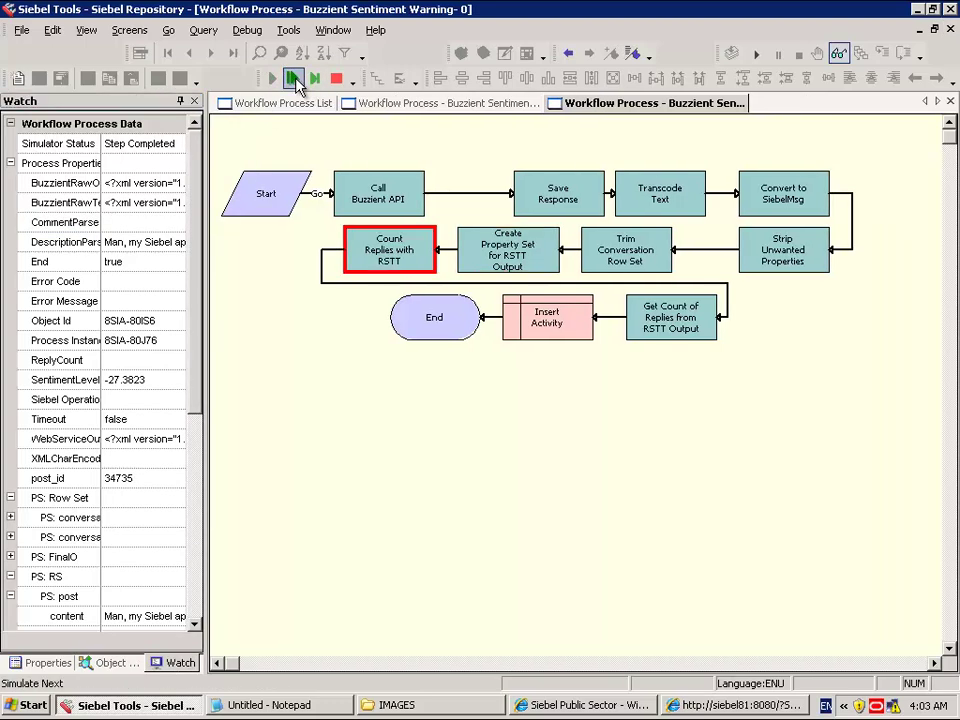
left_click(315, 79)
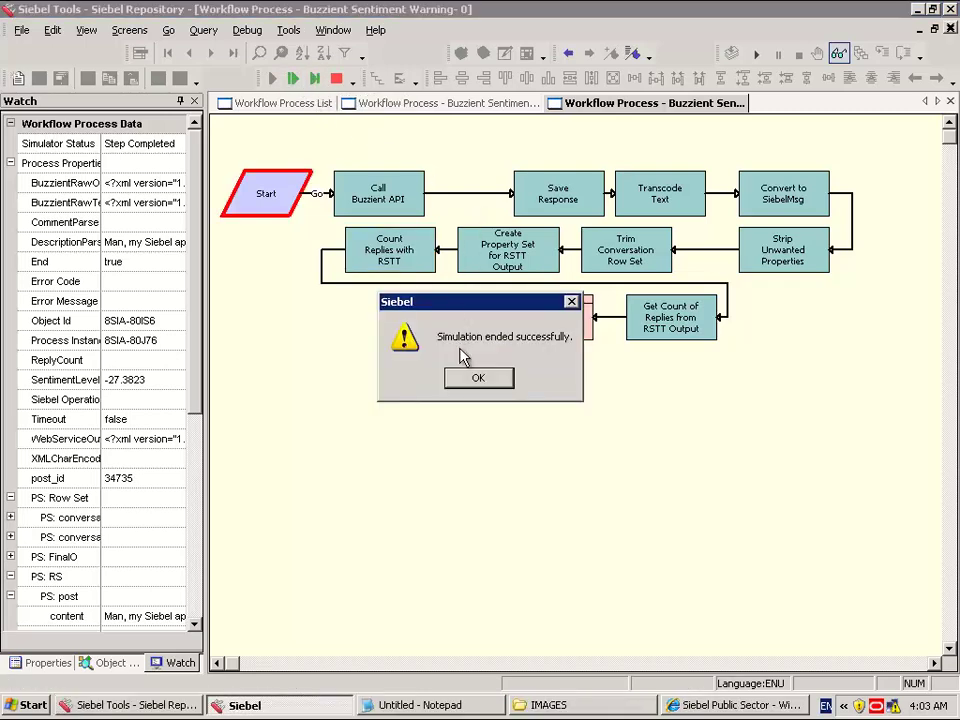
left_click(478, 380)
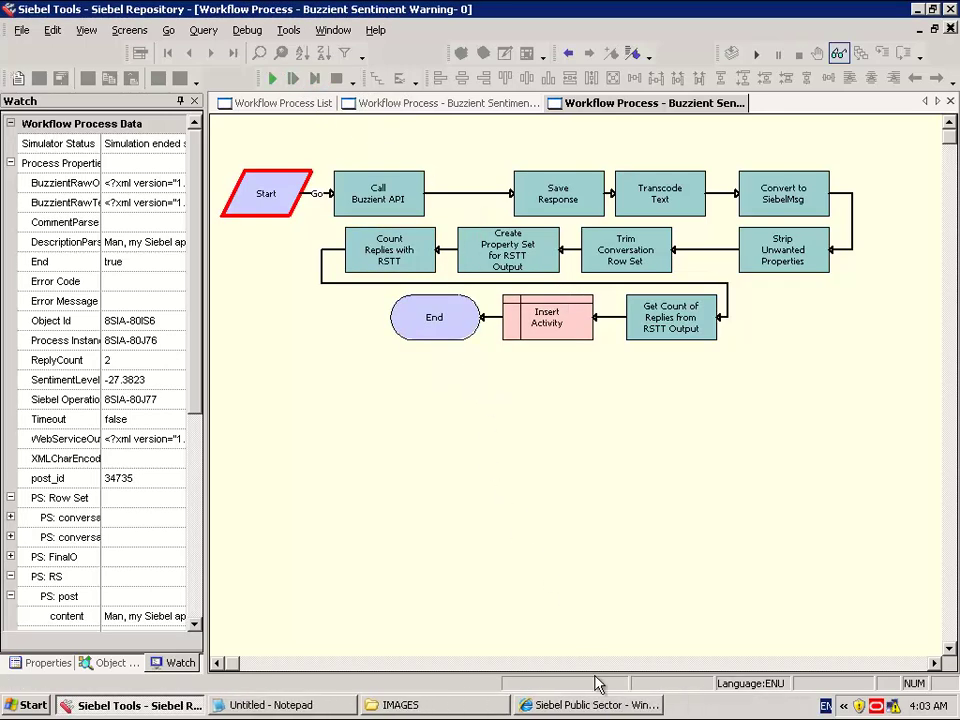
Open the service request in the maximized Siebel Public Sector window and widen its Description column
left_click(590, 706)
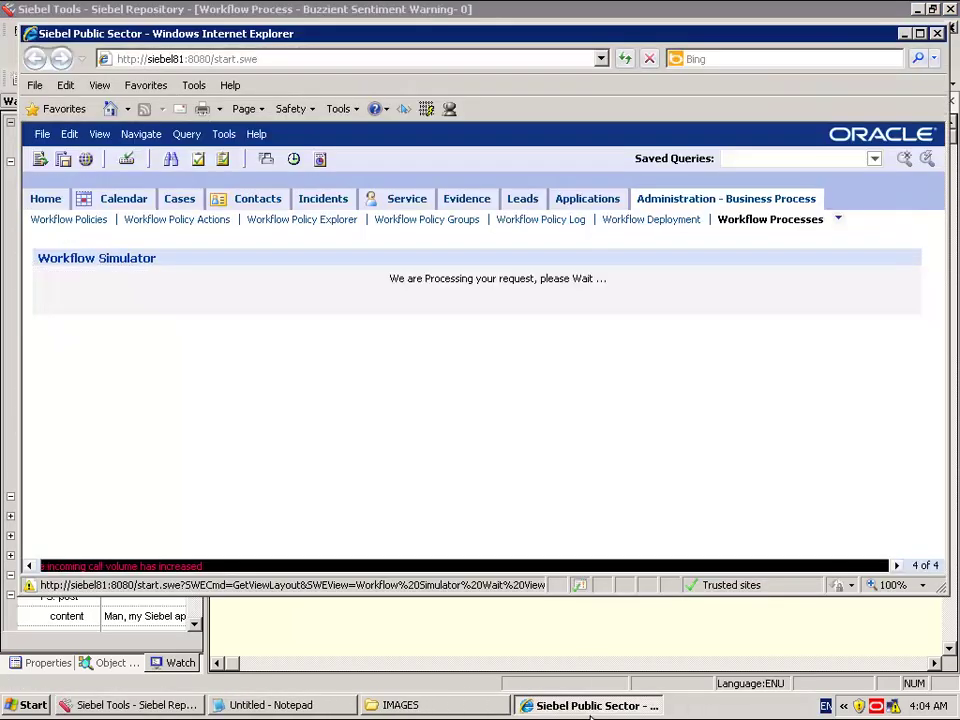
left_click(405, 198)
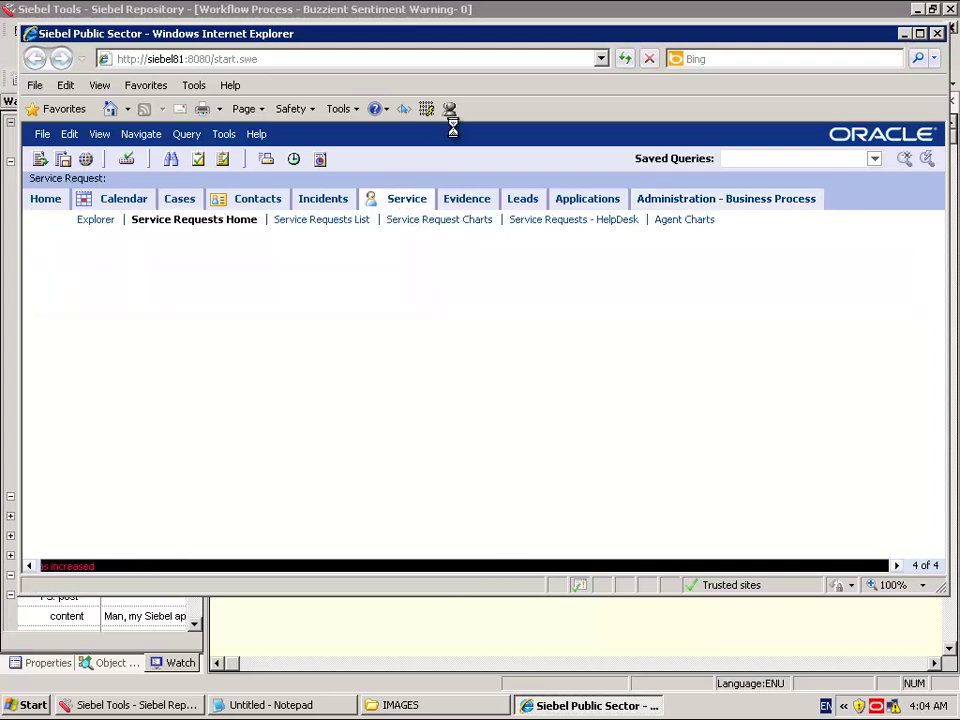
double_click(345, 33)
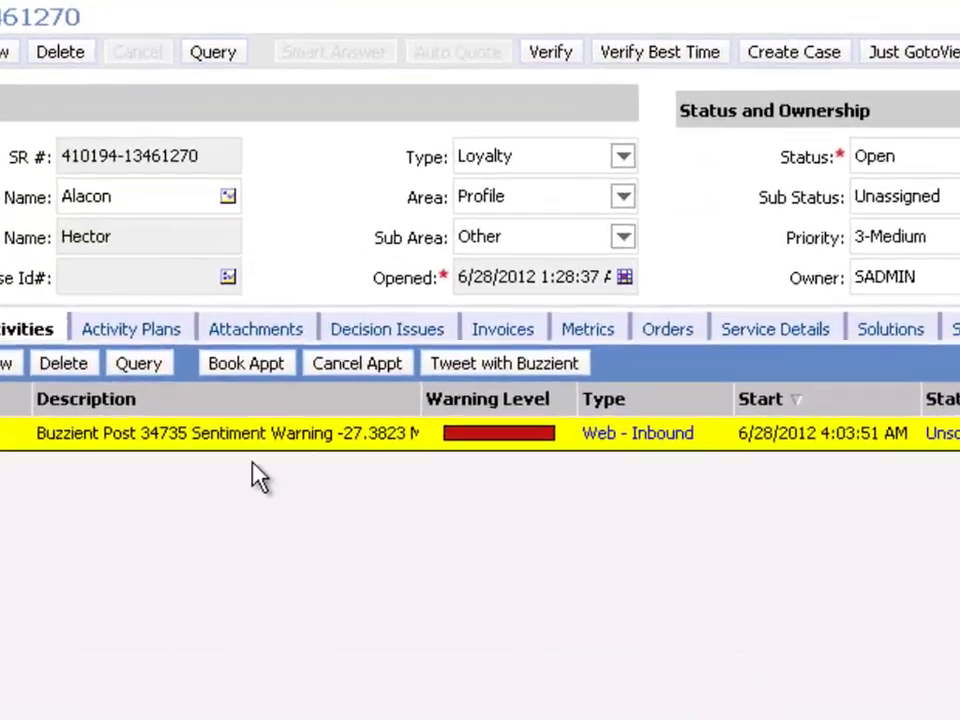
left_click_drag(422, 396, 341, 525)
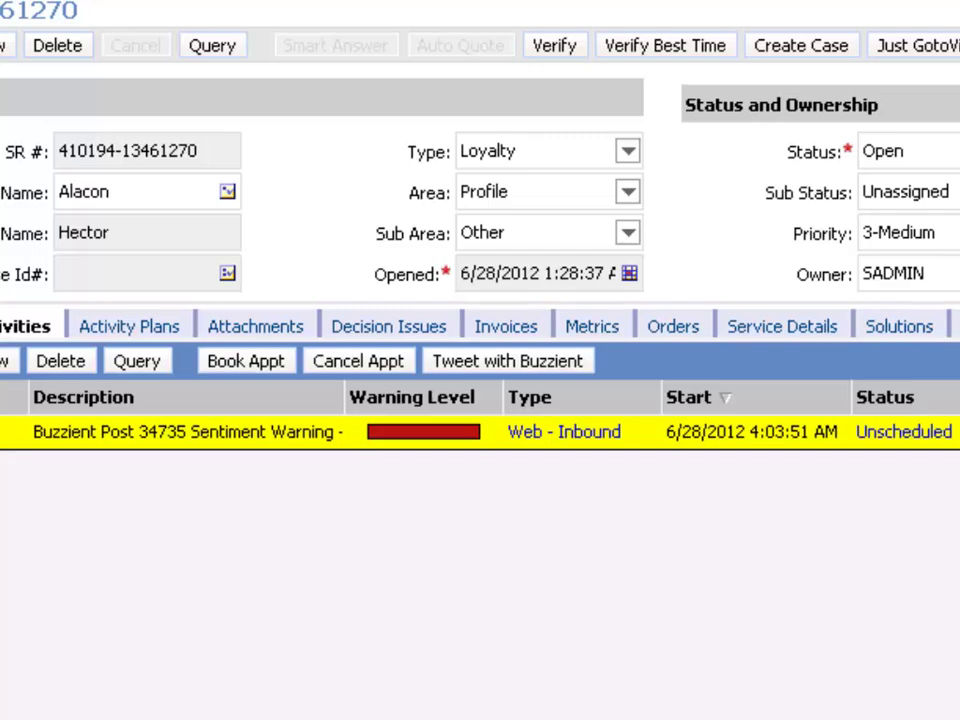
Cycle the activity's Priority through 2-High and 3-Medium, finishing on 1-ASAP
left_click(796, 477)
left_click(785, 505)
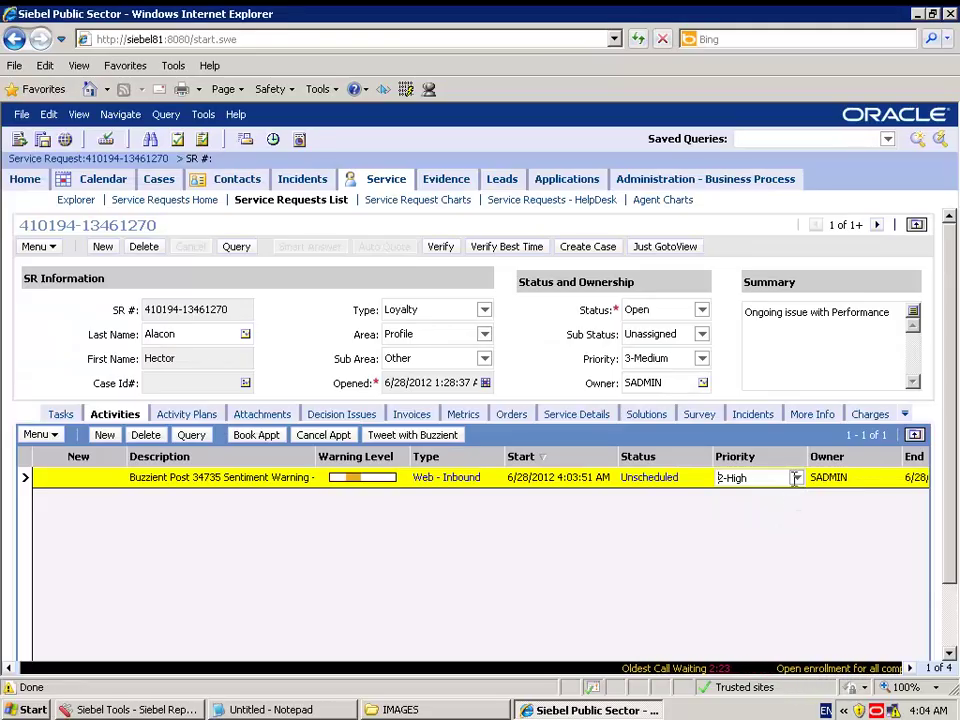
left_click(796, 477)
left_click(785, 518)
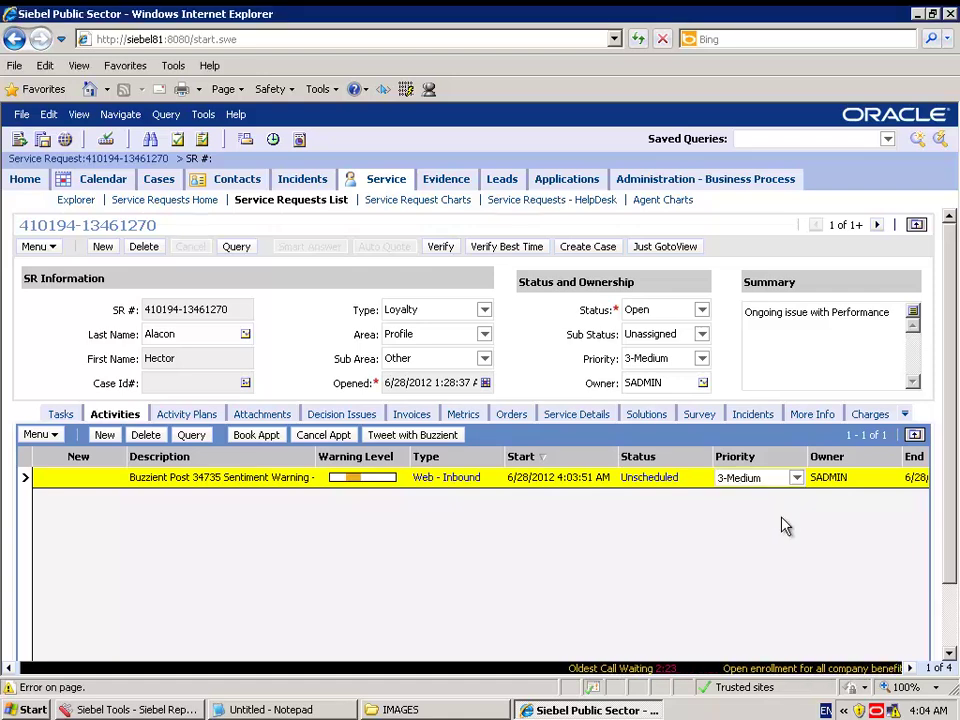
left_click(796, 477)
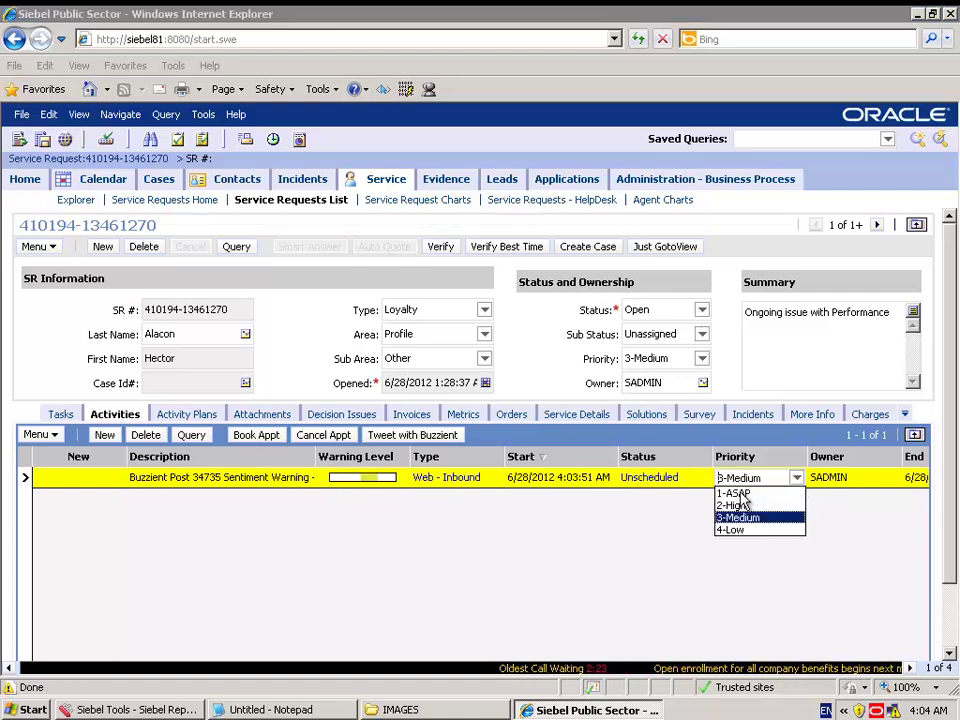
left_click(745, 491)
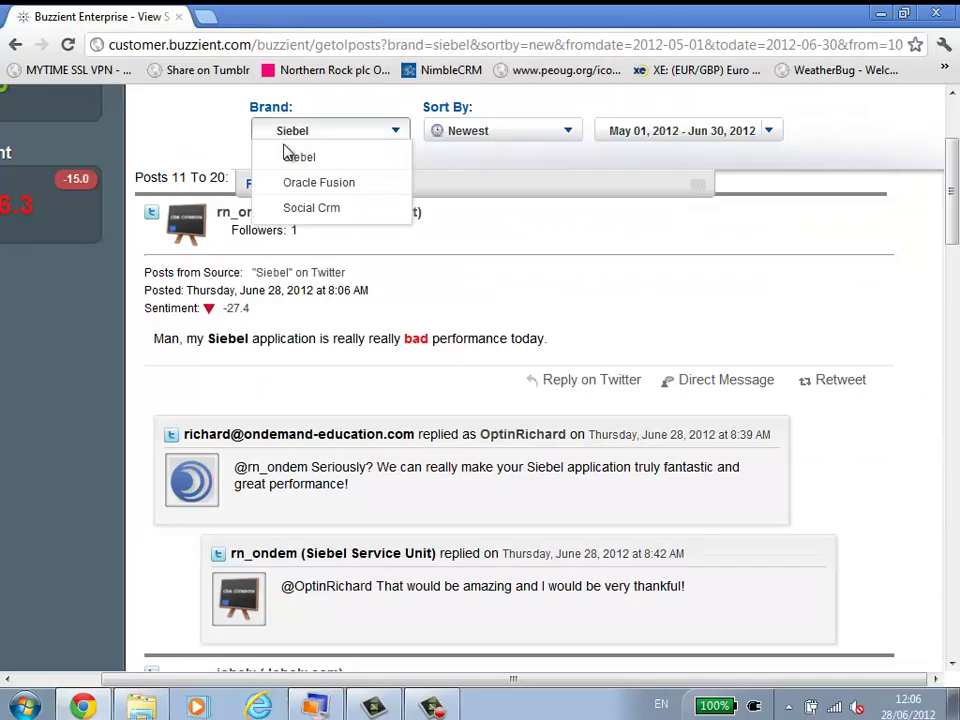
Close the Brand dropdown and highlight the Siebel post's -27.4 sentiment score and text
left_click(285, 154)
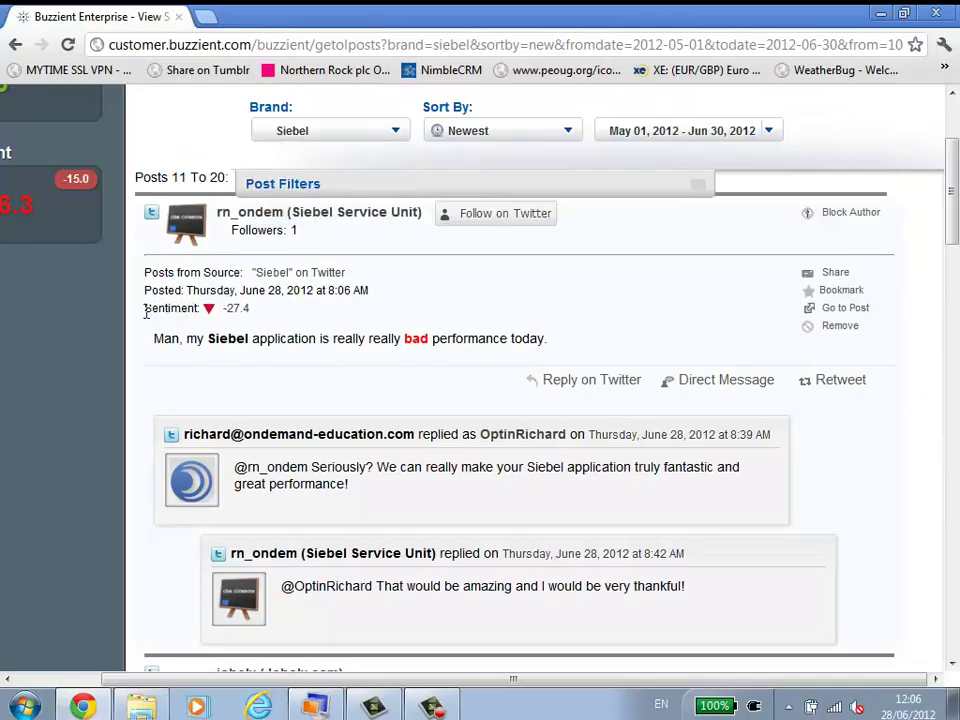
left_click_drag(145, 310, 197, 308)
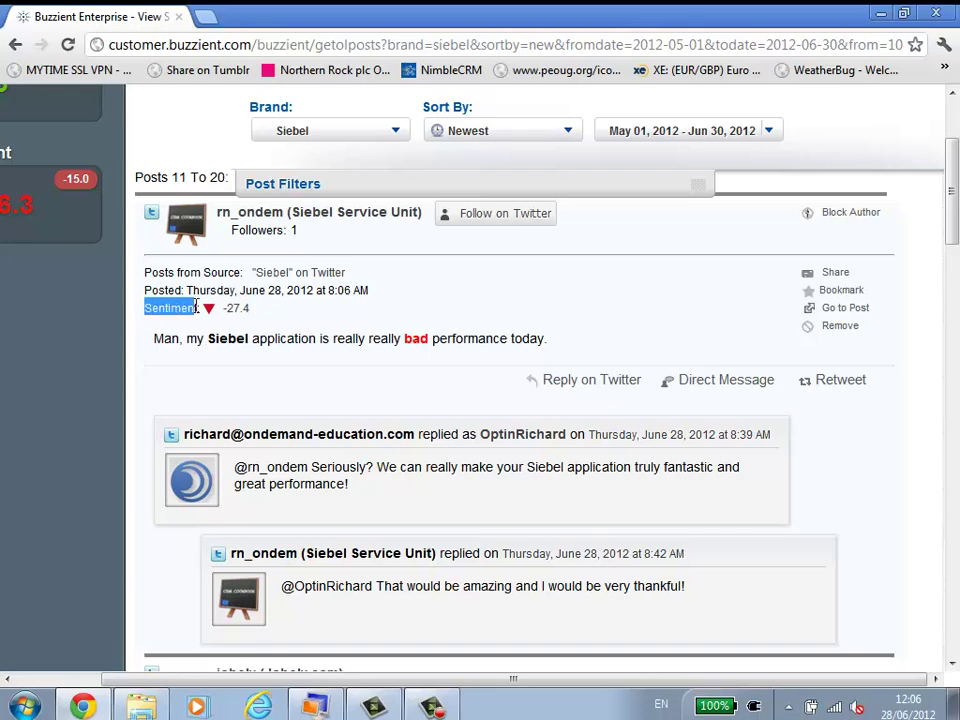
left_click_drag(390, 362, 440, 381)
left_click(439, 338)
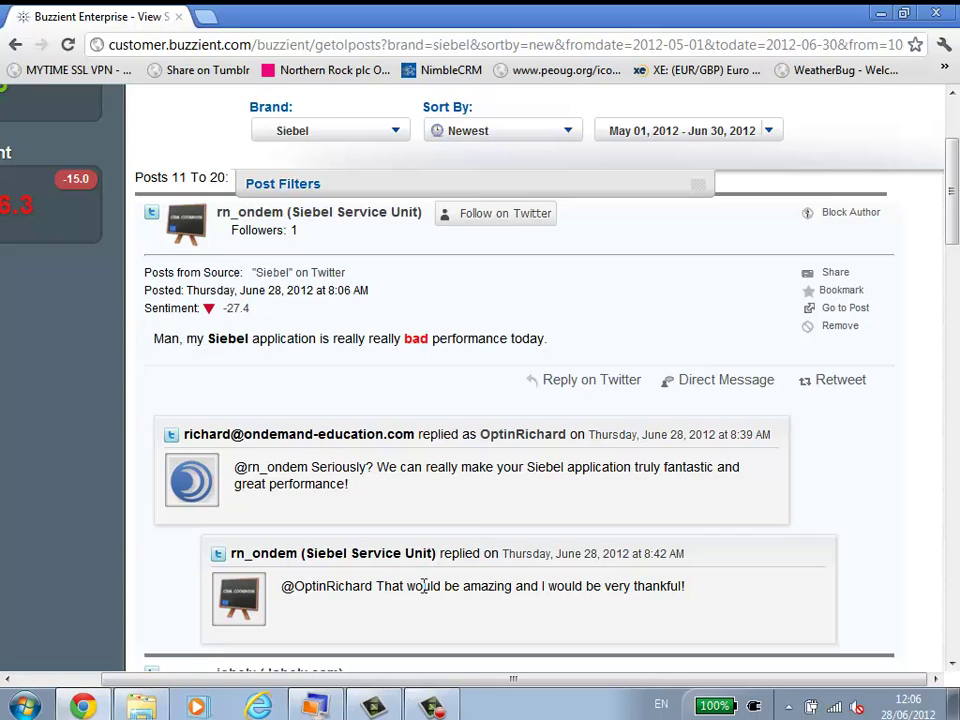
Return to the dashboard and show the Daily Brand Sentiment Trend Lines data table through 6/28
key("alt+Left")
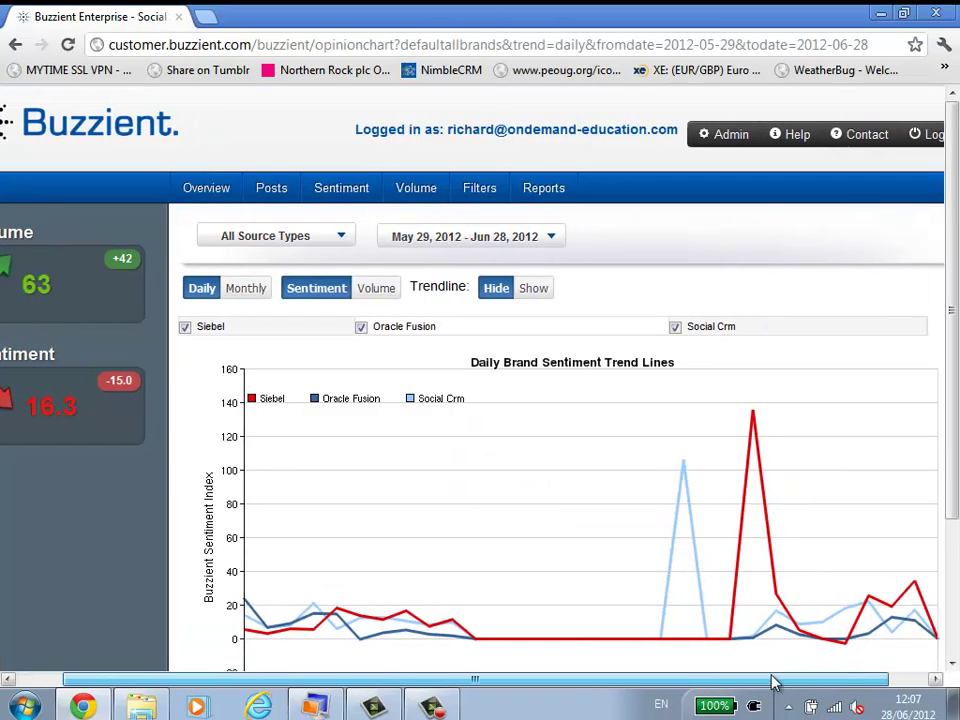
left_click_drag(955, 497, 955, 630)
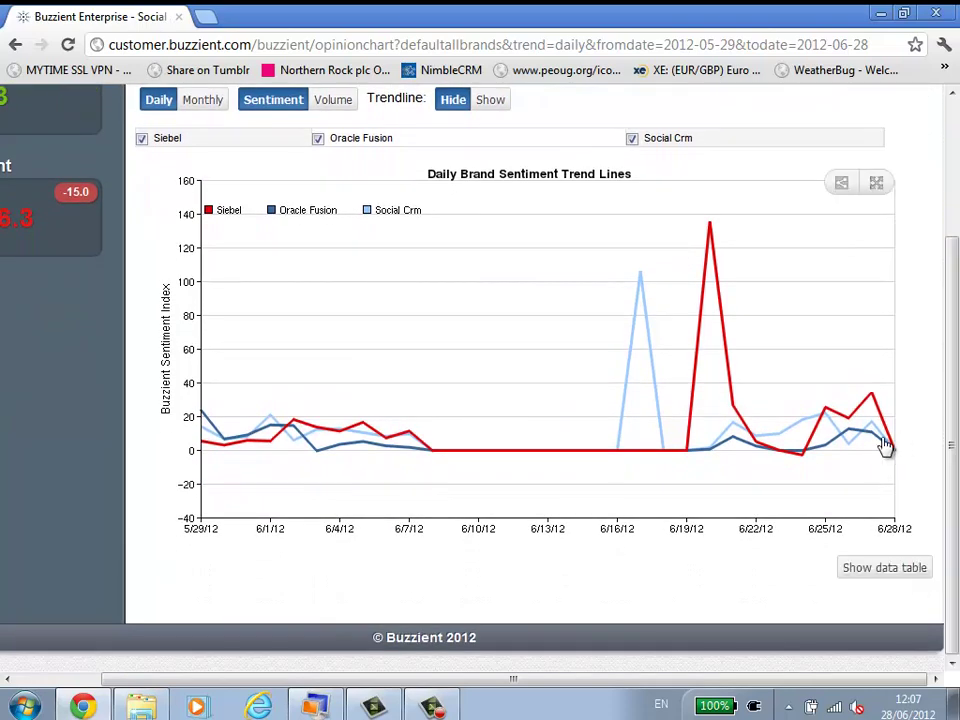
left_click(895, 574)
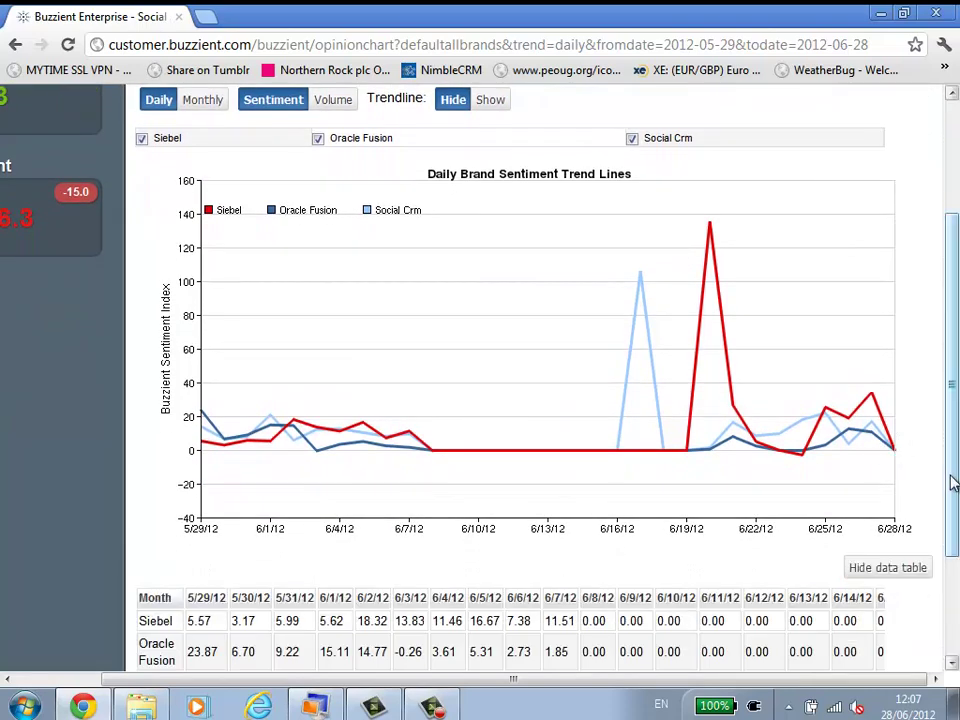
left_click_drag(955, 560, 955, 620)
left_click_drag(955, 528, 957, 578)
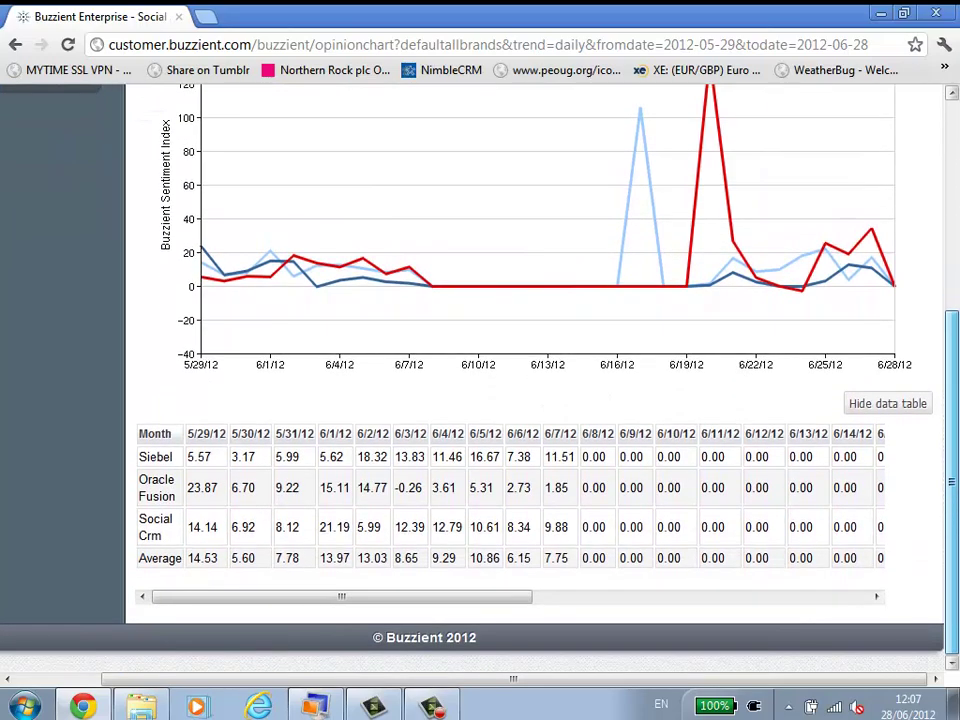
left_click(786, 601)
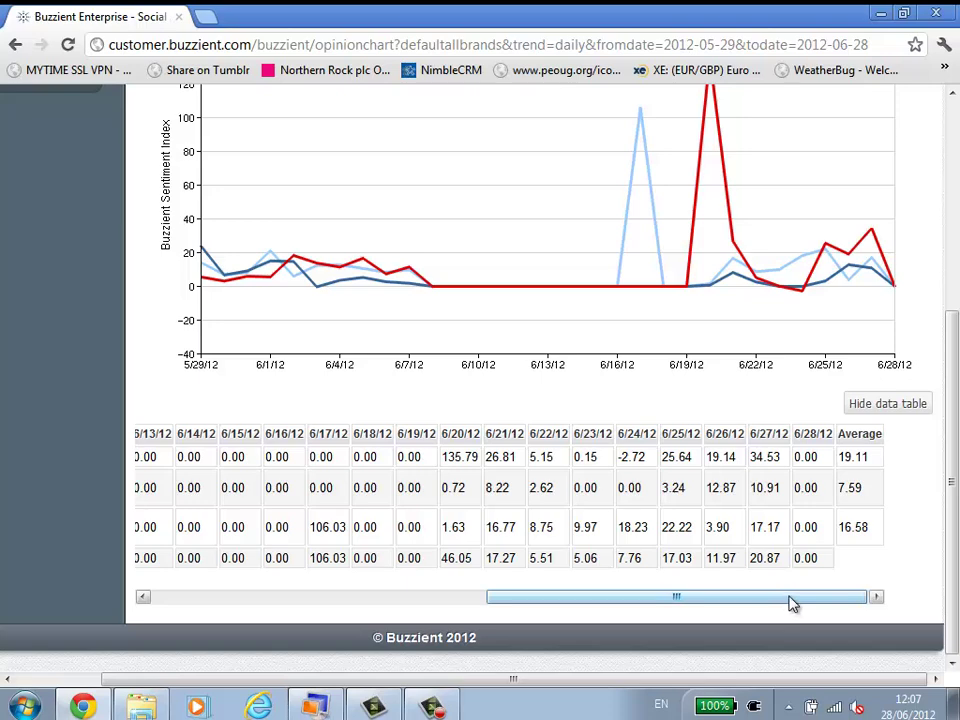
left_click_drag(790, 603, 804, 605)
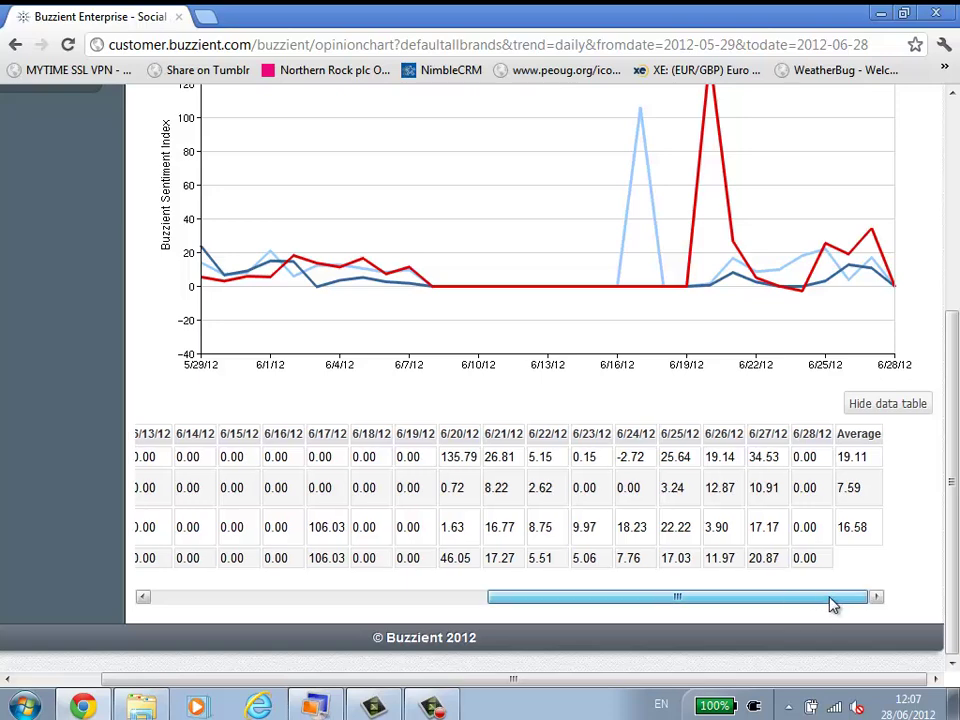